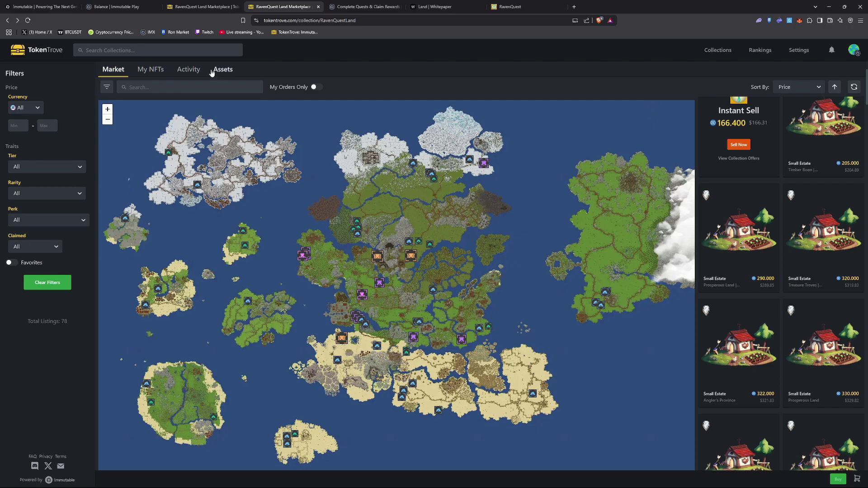
# - Show last week's RavenQuest Land sales and check each sold plot's map location and price
pyautogui.click(194, 72)
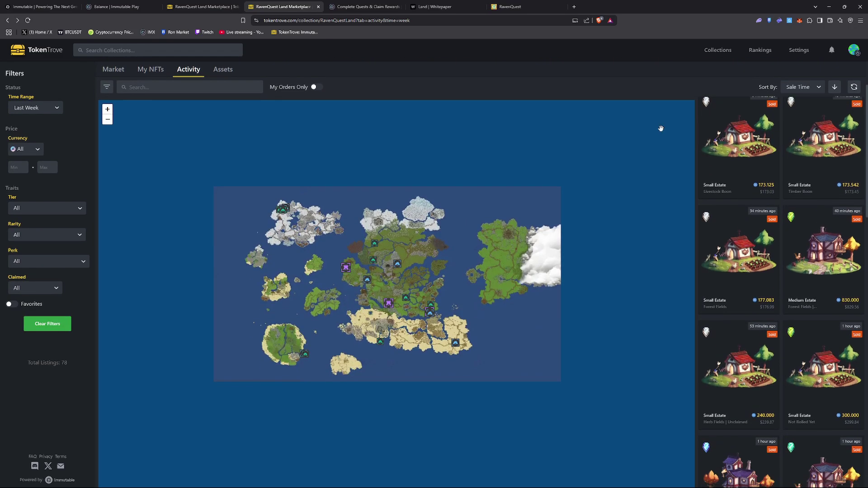
pyautogui.moveTo(778, 192)
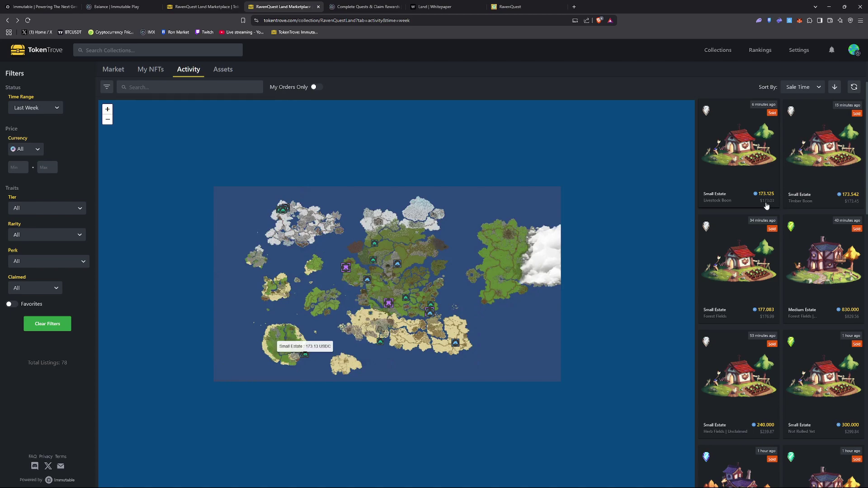
pyautogui.moveTo(767, 231)
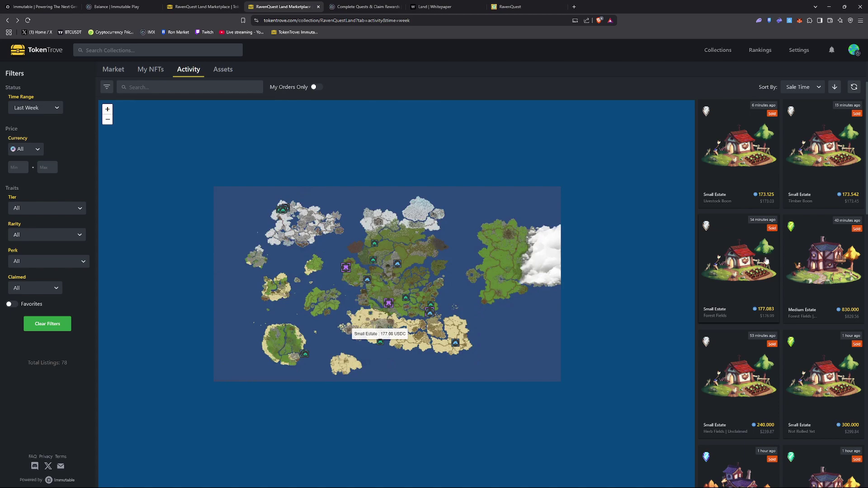
pyautogui.moveTo(836, 191)
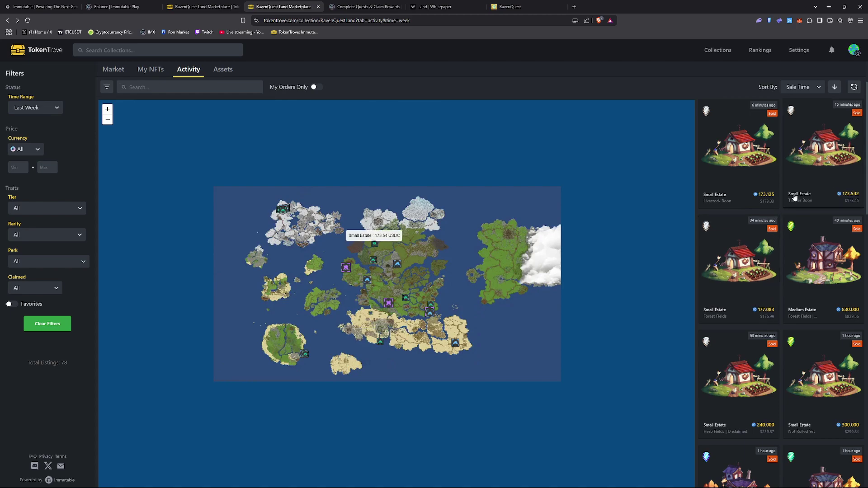
pyautogui.scroll(1, 742, 199)
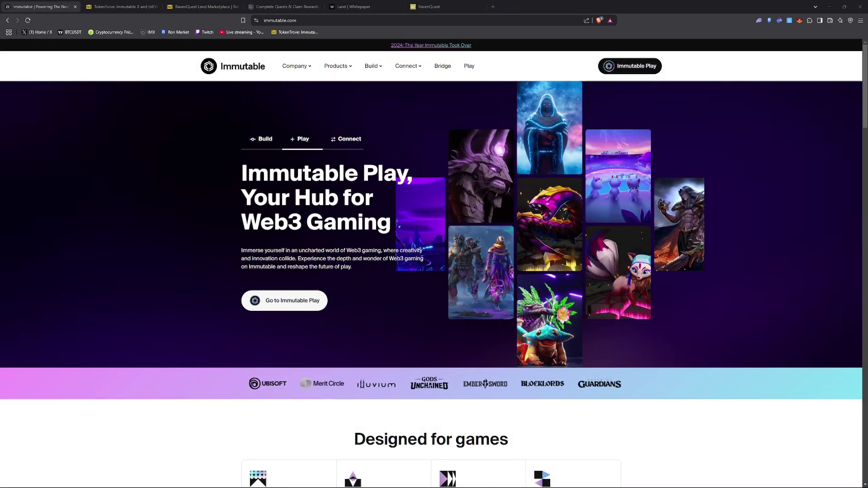
# - Open Immutable Play and view the wallet's token balances from the profile panel
pyautogui.click(623, 74)
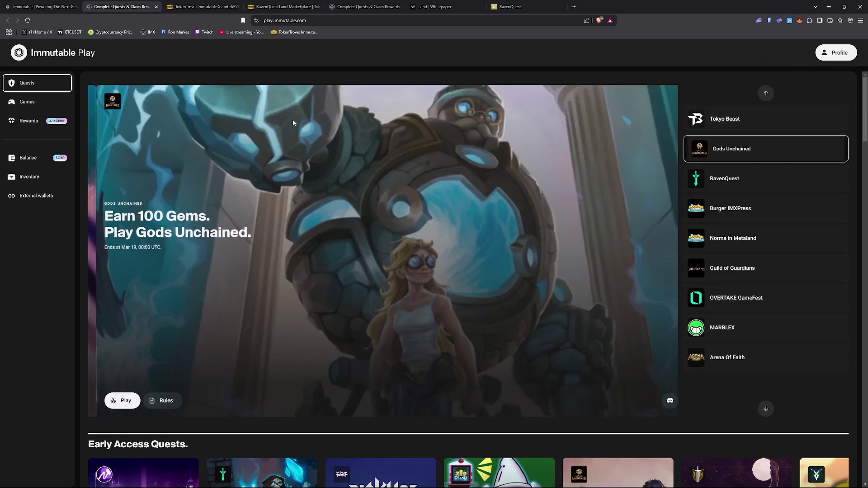
pyautogui.click(830, 52)
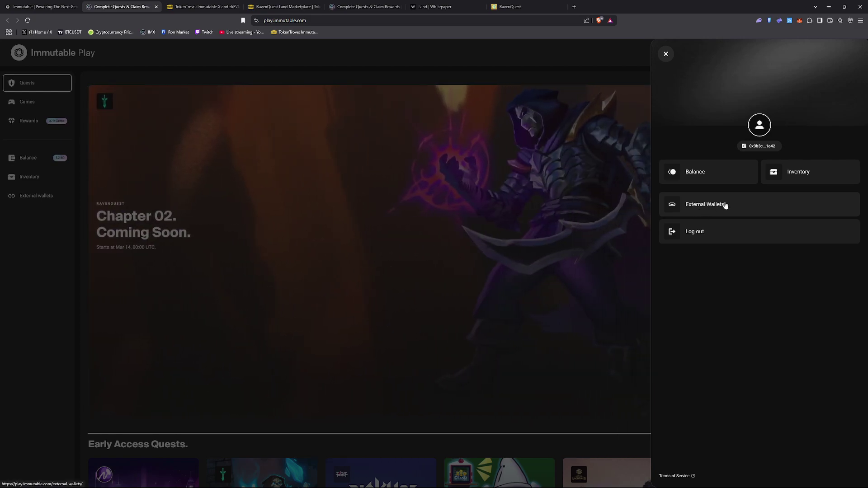
pyautogui.click(32, 160)
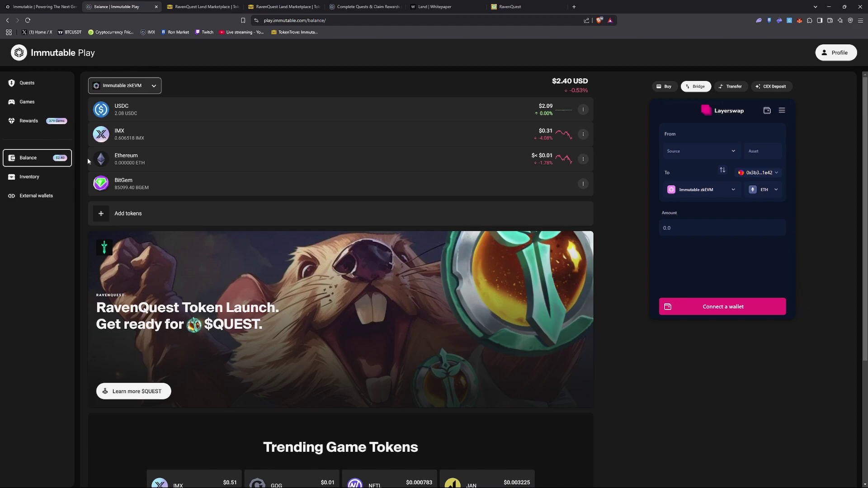
# - Switch to the Bridge view for moving tokens into the wallet
pyautogui.click(832, 52)
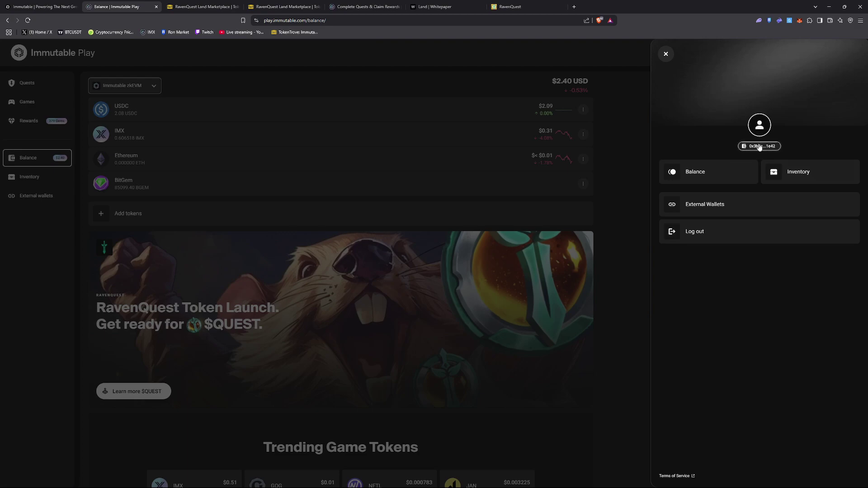
pyautogui.press('Escape')
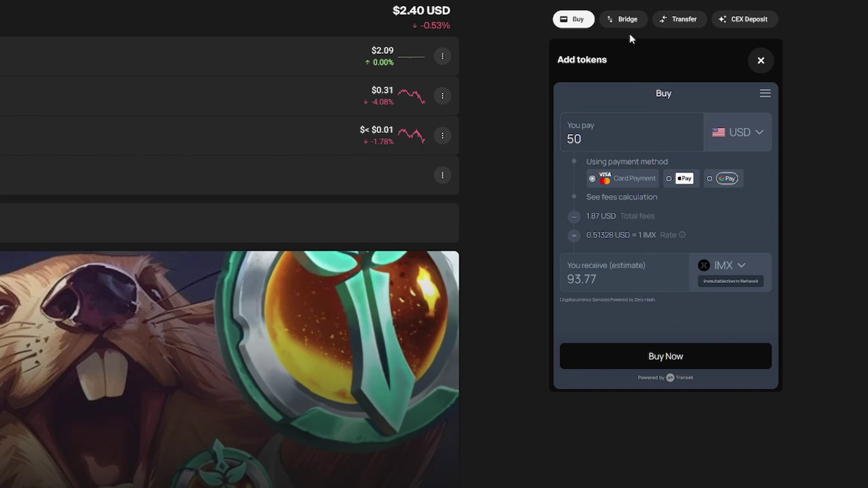
pyautogui.click(623, 20)
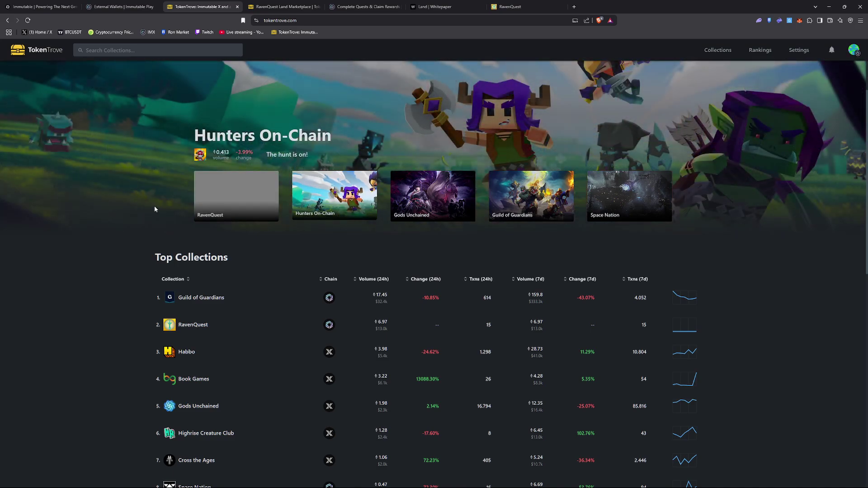
# - Search collections for 'rav', open RavenQuest Land, and view the Timber Boon Small Estate listing
pyautogui.scroll(-2, 171, 230)
pyautogui.scroll(3, 187, 259)
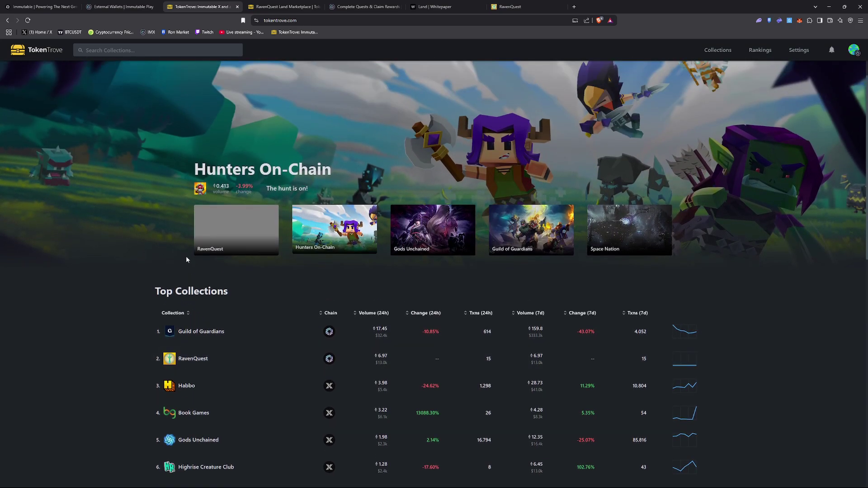
pyautogui.click(130, 50)
pyautogui.write('ra')
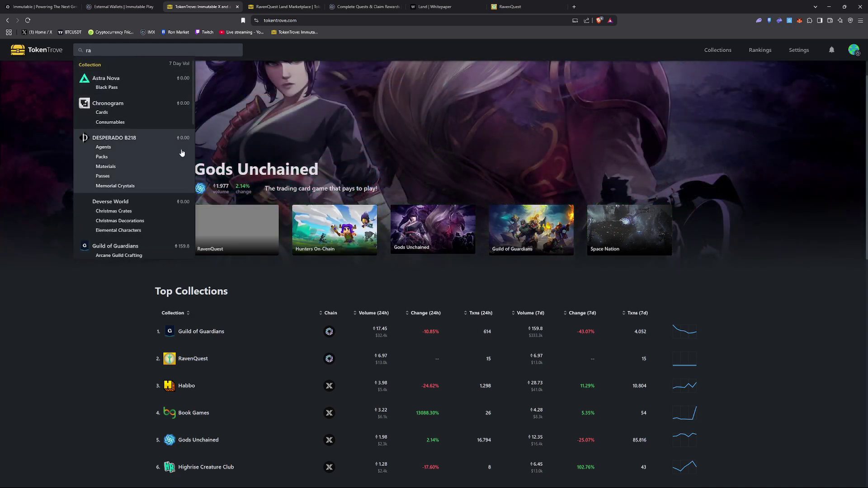
pyautogui.write('v')
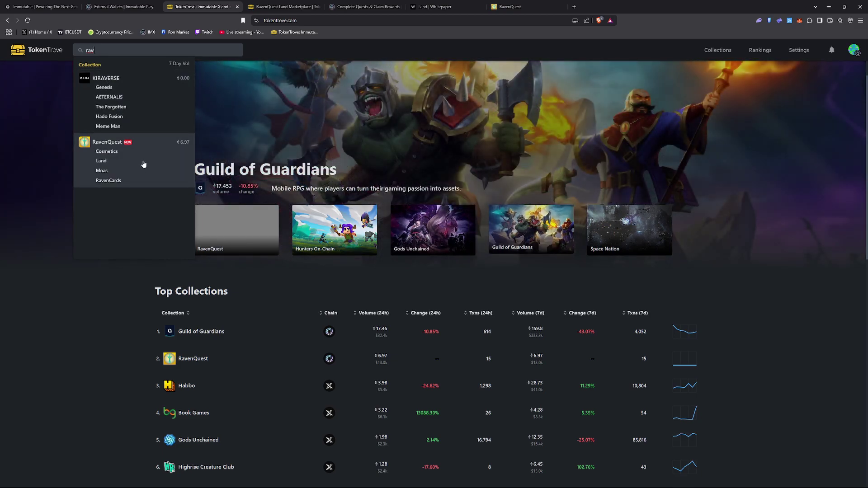
pyautogui.click(102, 161)
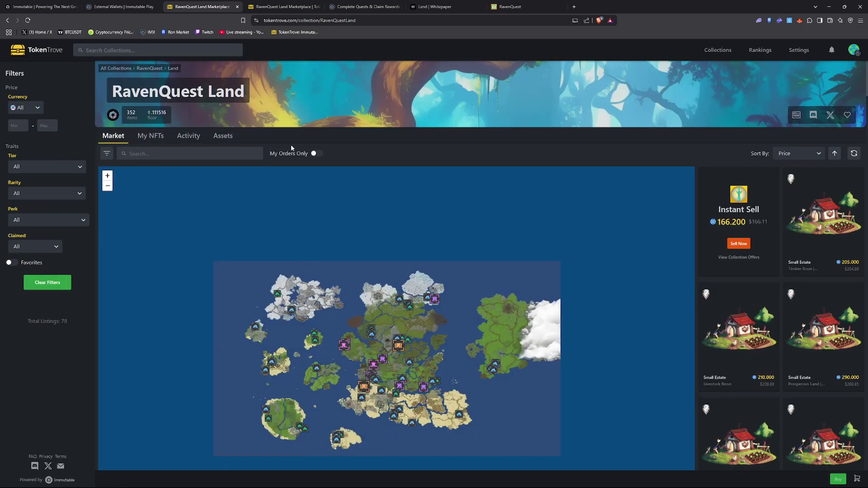
pyautogui.scroll(-2, 362, 113)
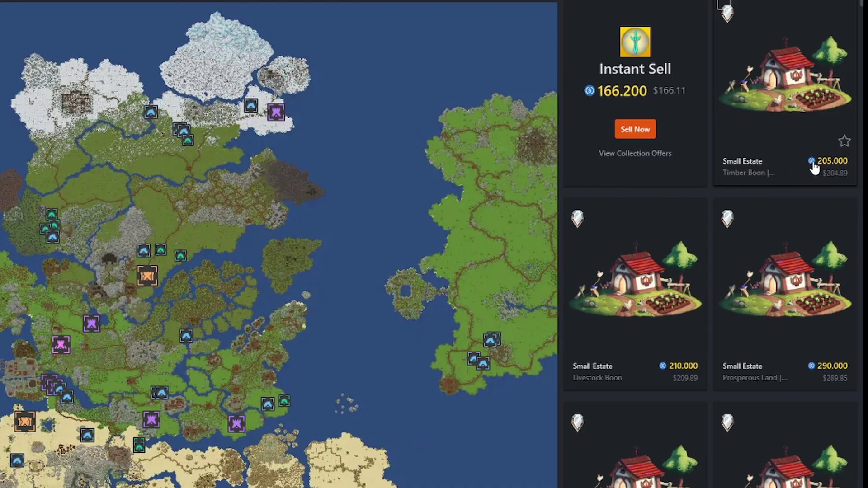
pyautogui.click(773, 116)
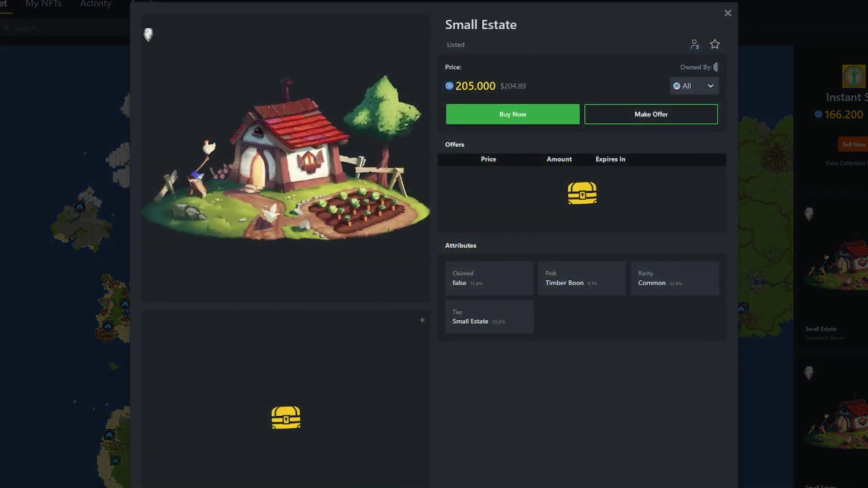
pyautogui.click(493, 116)
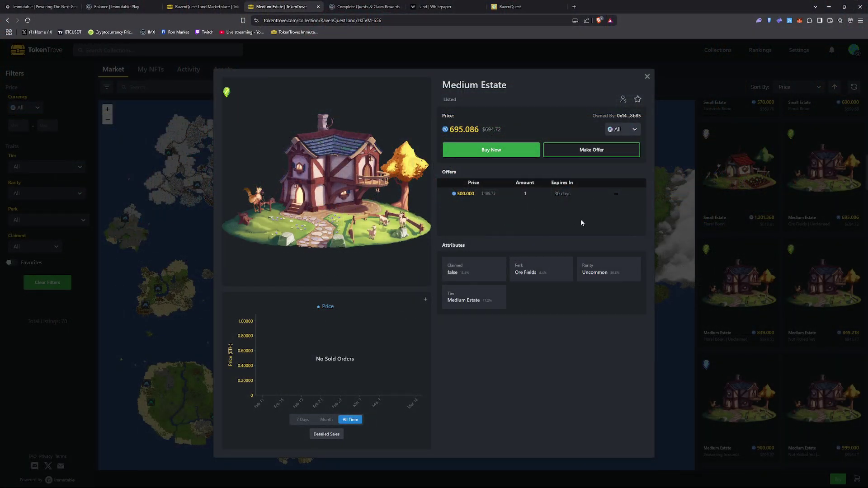
pyautogui.click(647, 78)
pyautogui.scroll(-3, 743, 318)
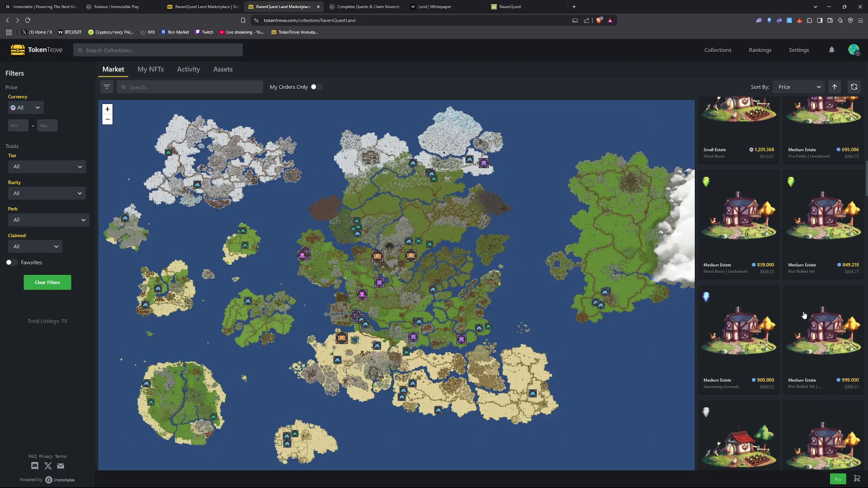
pyautogui.click(726, 291)
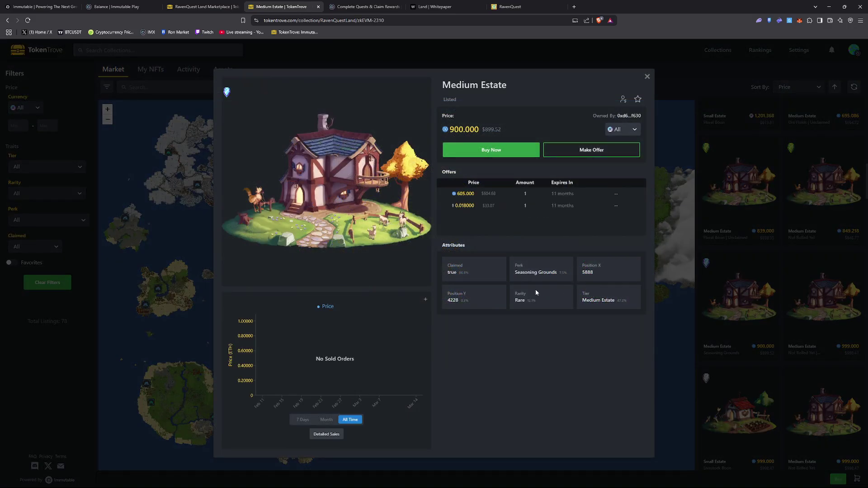
pyautogui.click(647, 76)
pyautogui.scroll(-3, 761, 325)
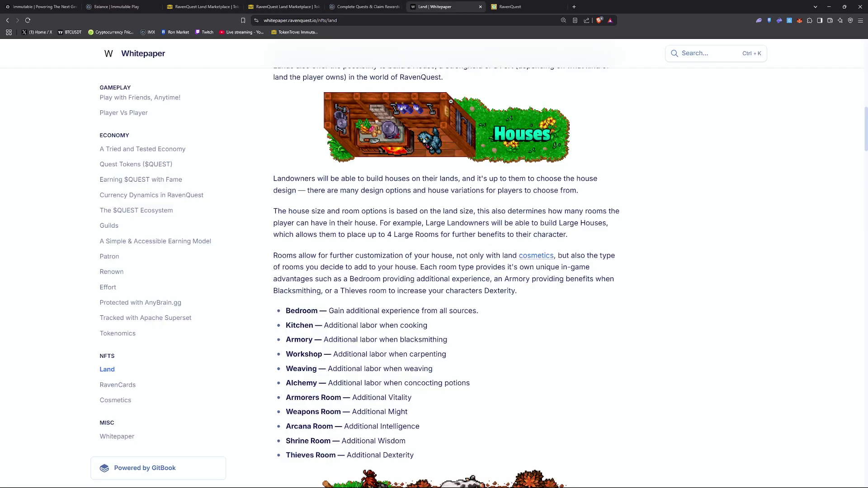
pyautogui.click(434, 6)
# - Skim the Houses section of the whitepaper's Land page, then return to the marketplace tab
pyautogui.scroll(-1, 396, 209)
pyautogui.scroll(1, 400, 199)
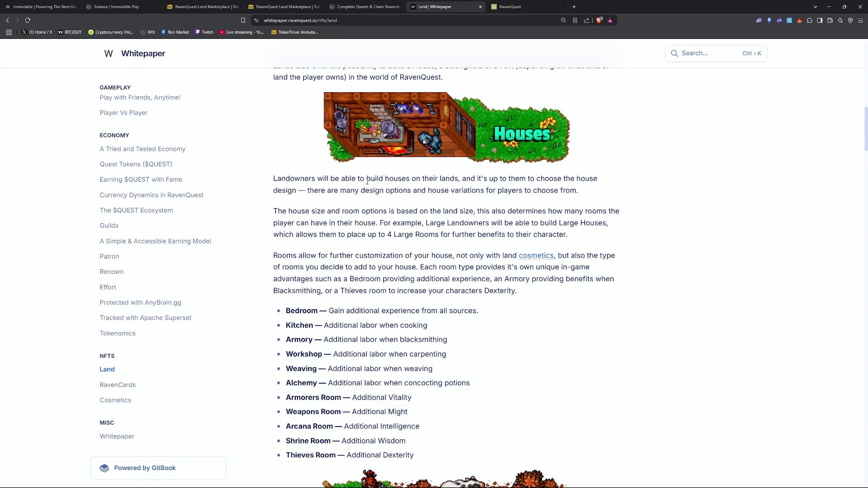
pyautogui.hotkey('ctrl', '4')
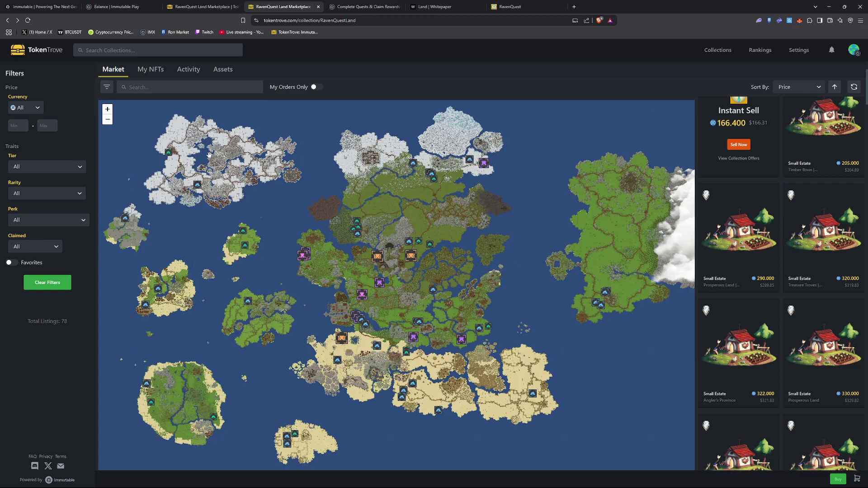
pyautogui.click(43, 172)
pyautogui.click(45, 171)
pyautogui.click(37, 195)
pyautogui.click(34, 198)
pyautogui.click(30, 218)
pyautogui.click(34, 221)
pyautogui.click(31, 246)
pyautogui.click(31, 246)
pyautogui.click(33, 216)
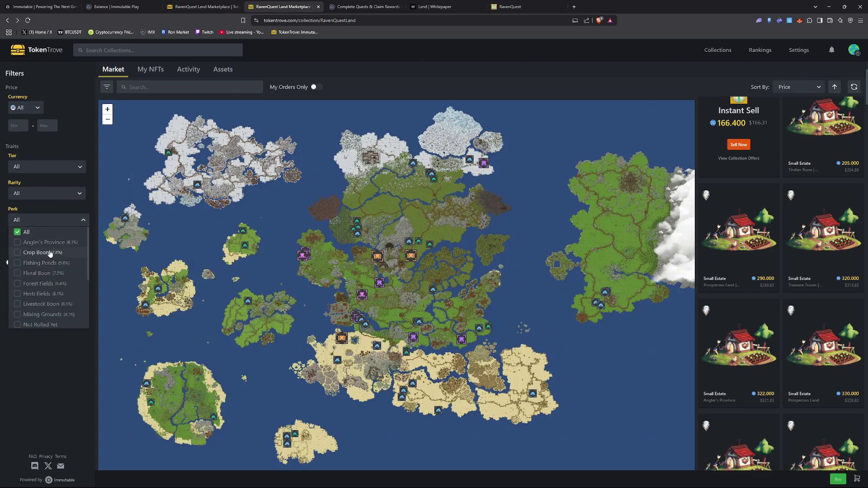
pyautogui.click(43, 222)
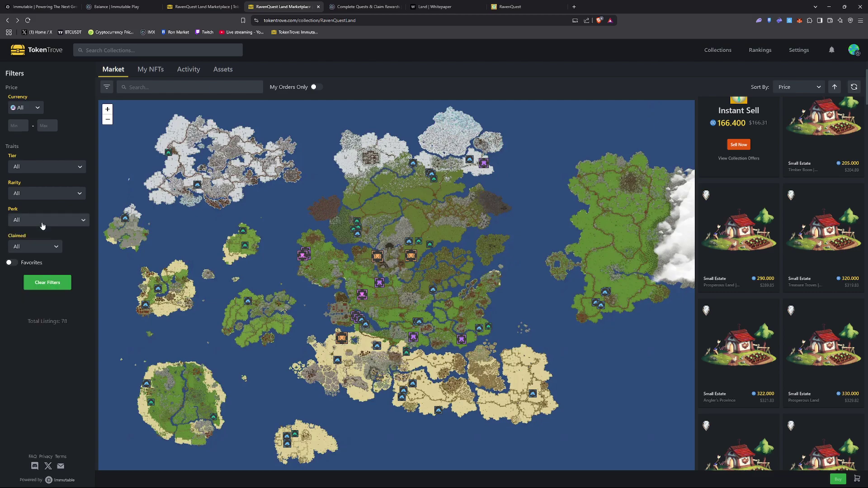
pyautogui.click(27, 105)
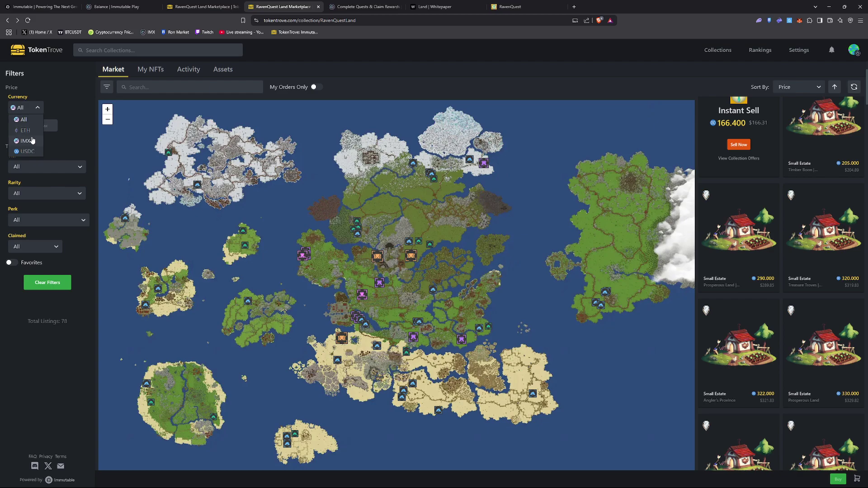
pyautogui.click(42, 113)
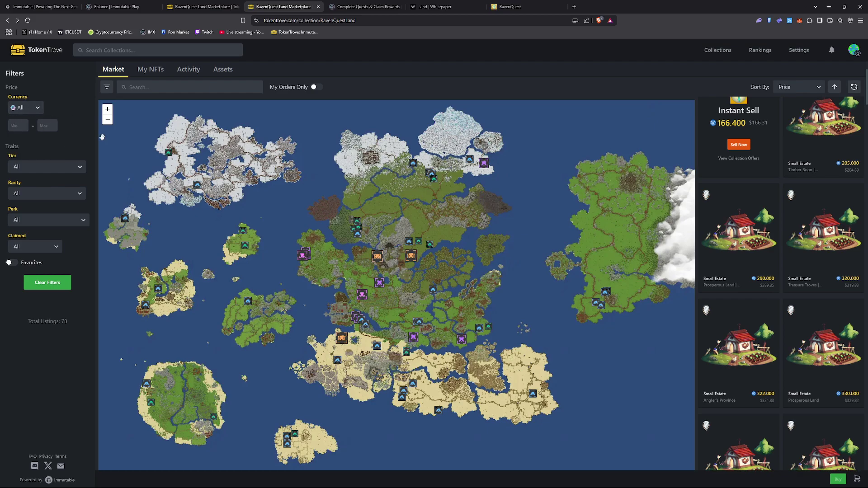
# - Zoom into the map's western islands, zoom back out, and recentre to show all continents
pyautogui.scroll(2, 421, 214)
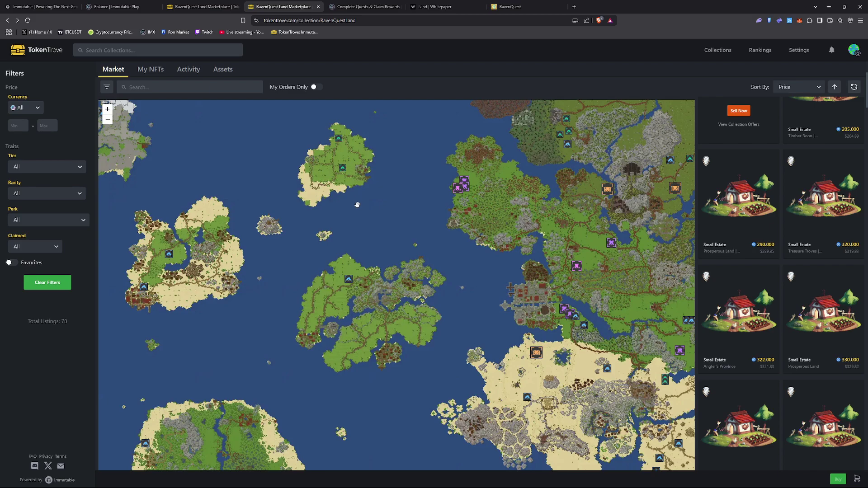
pyautogui.scroll(-2, 360, 204)
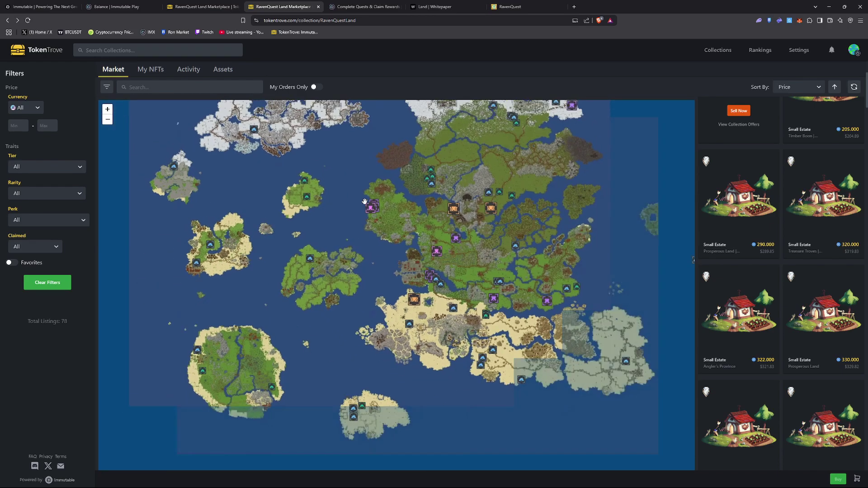
pyautogui.moveTo(346, 185); pyautogui.dragTo(334, 212)
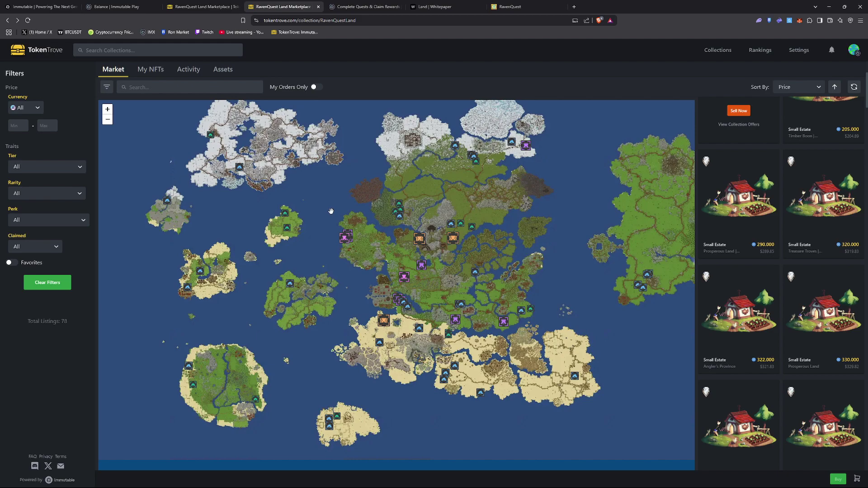